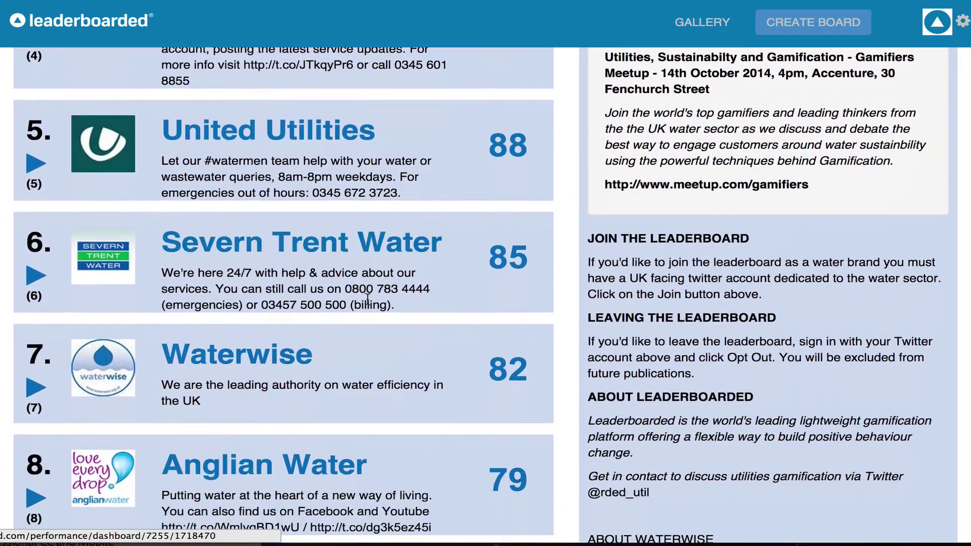
Step: Review the UK water brands leaderboard, and read through the Twitter notifications that mention it
scroll(369, 304, up, 20)
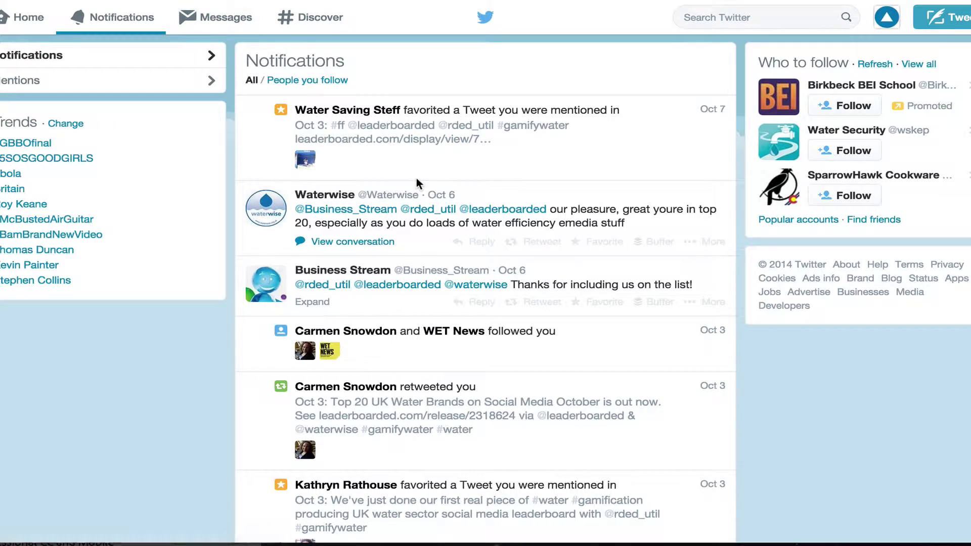
scroll(417, 178, down, 5)
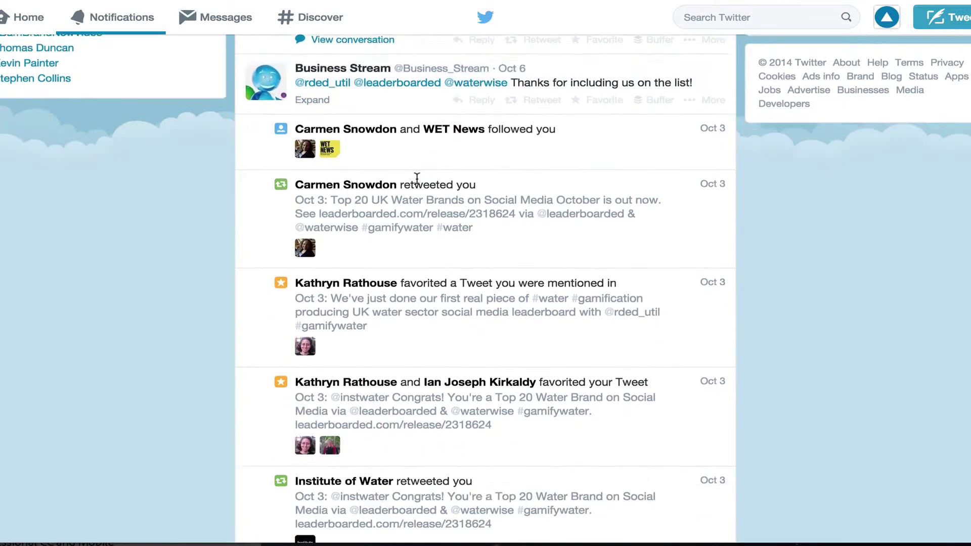
scroll(417, 178, down, 7)
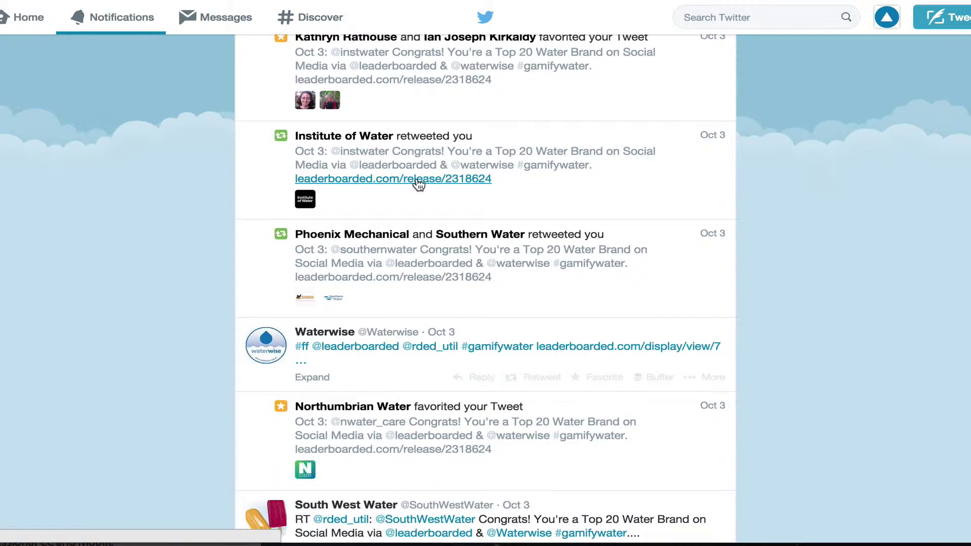
scroll(418, 185, down, 7)
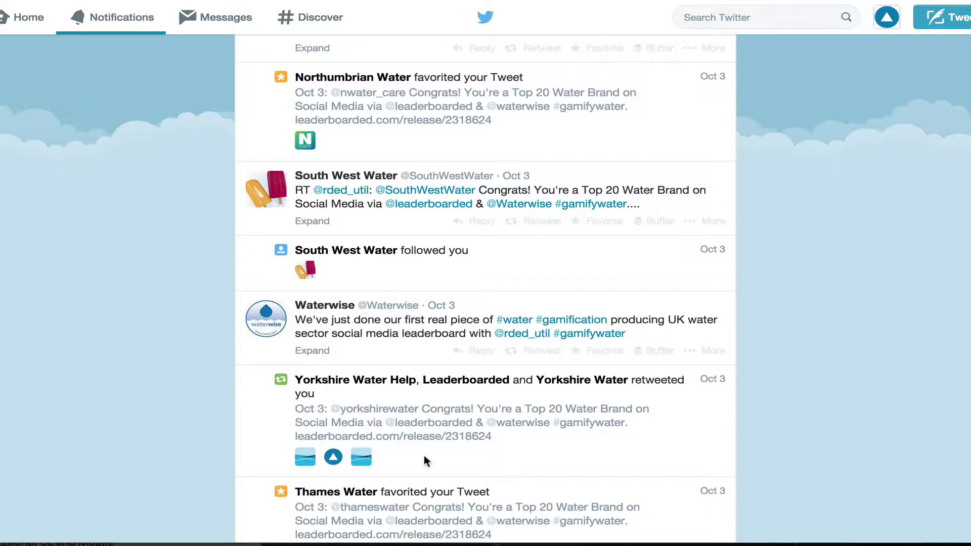
scroll(424, 456, down, 4)
scroll(424, 457, down, 1)
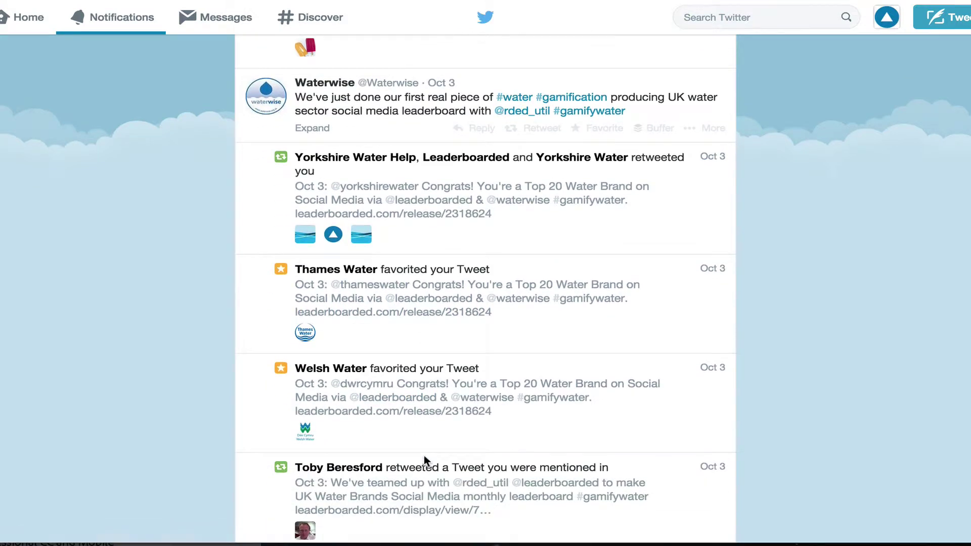
scroll(424, 458, down, 3)
scroll(426, 461, down, 4)
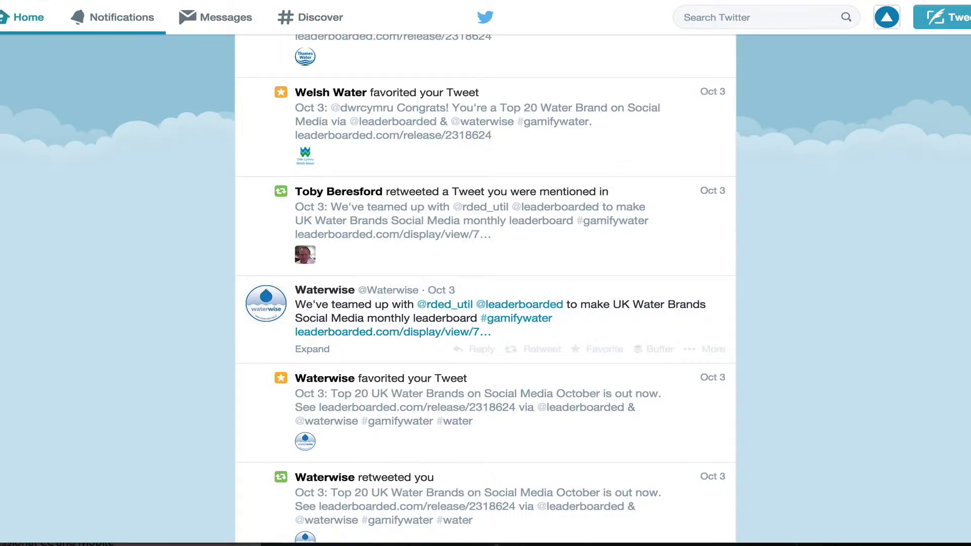
Step: Switch to Leaderboarded and start a Power leaderboard that uses a Twitter List as its player source
click(145, 0)
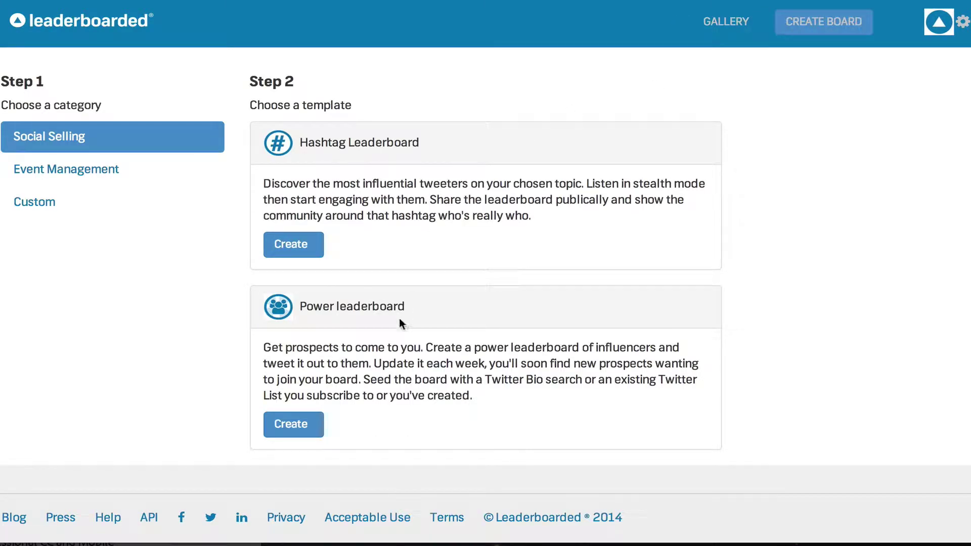
click(303, 428)
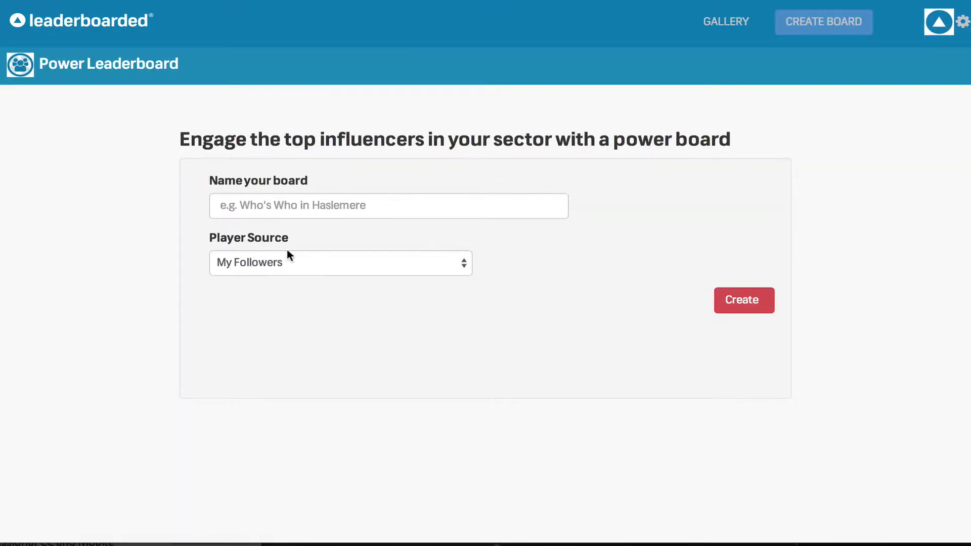
click(264, 262)
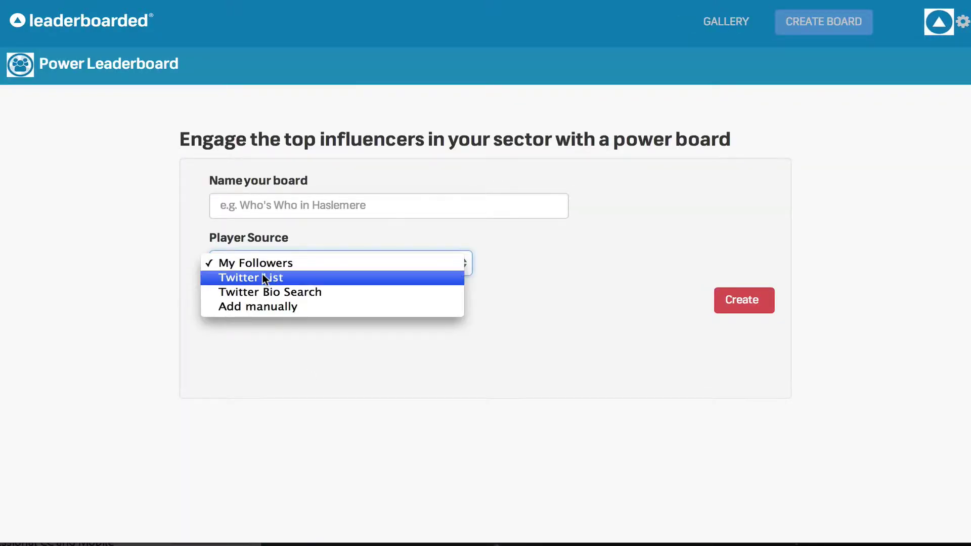
click(264, 277)
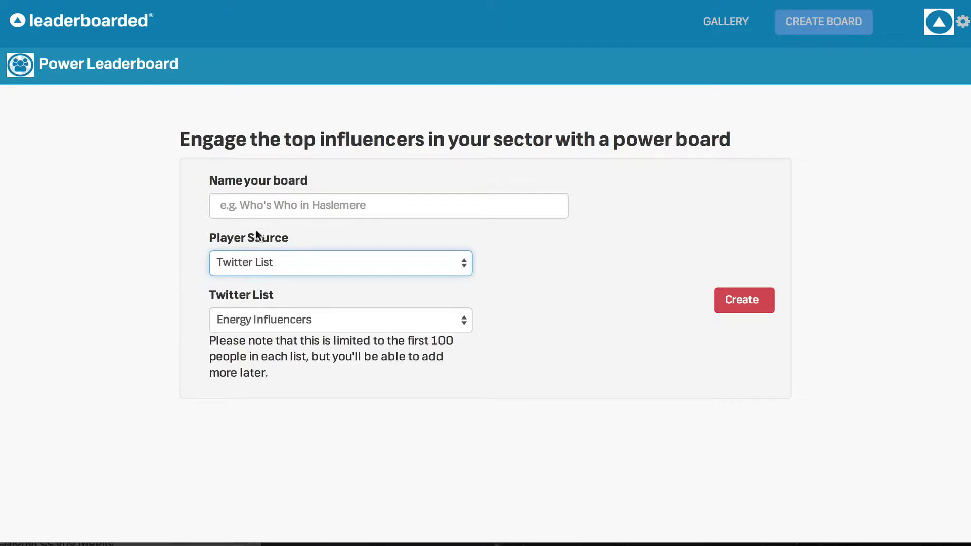
Step: Name the board "Energy Influencers Top 10" and create it from the Energy Influencers Twitter list
click(250, 209)
text(Energy)
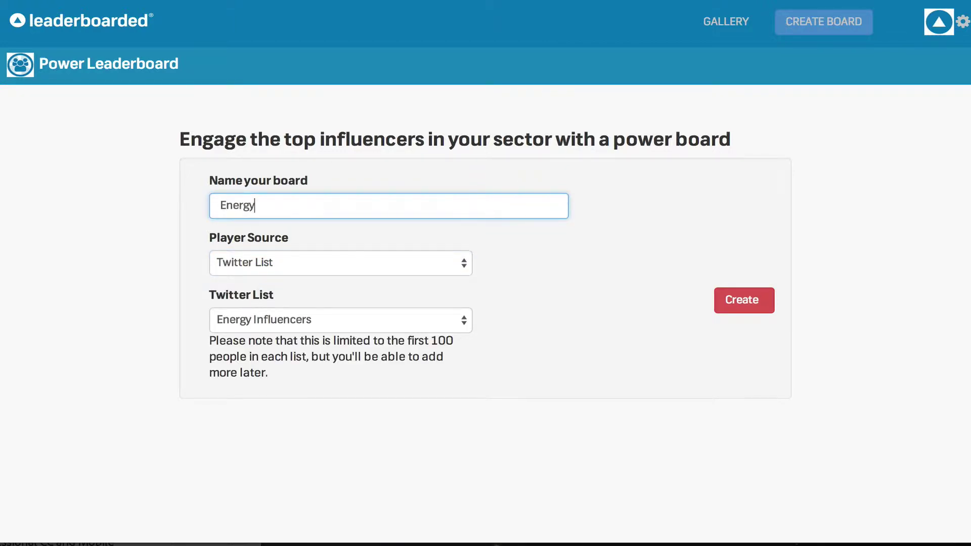
text( INfluence)
key(BackSpace)
key(BackSpace)
key(BackSpace)
key(BackSpace)
text(Influencers)
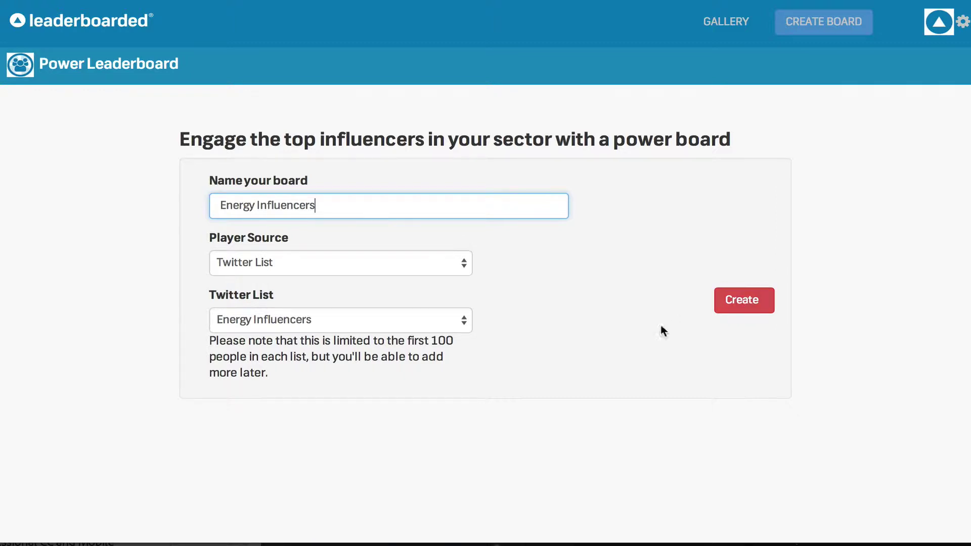
text( TOp )
text(p 10)
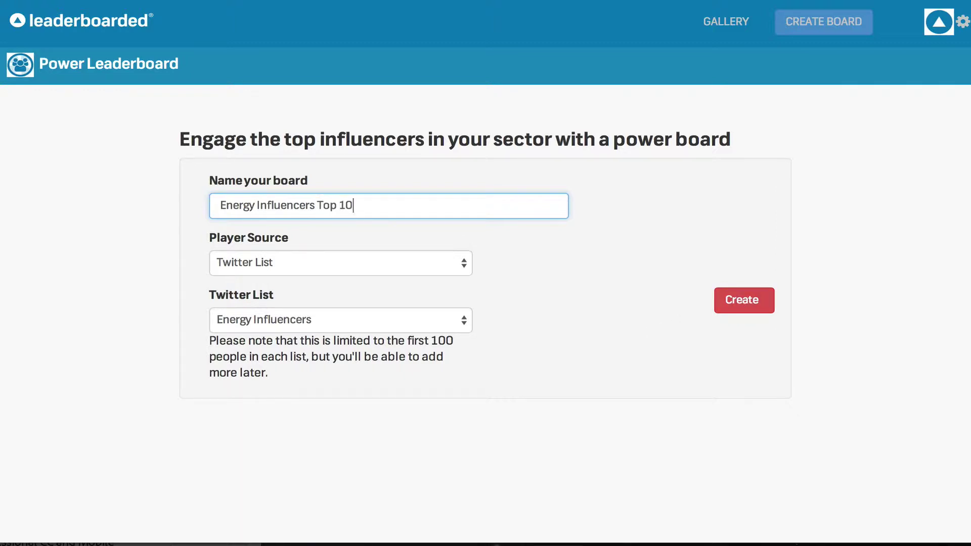
click(756, 307)
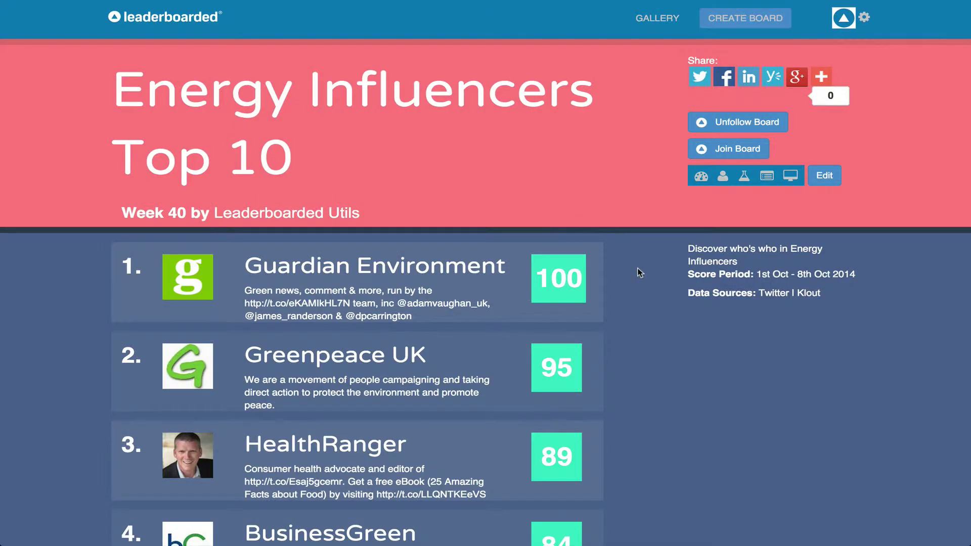
Step: Look through the full ranking of players on the new Energy Influencers Top 10 board
scroll(640, 273, down, 5)
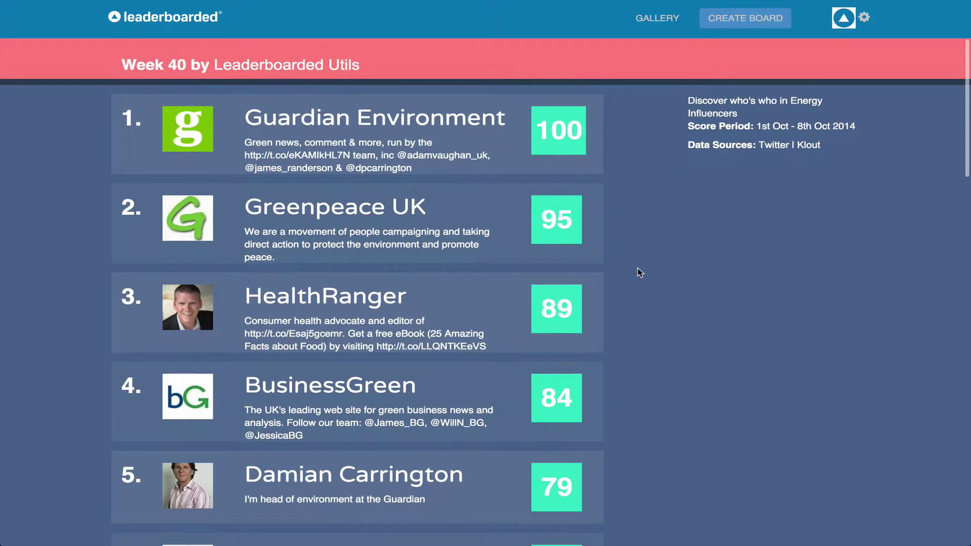
scroll(640, 273, down, 8)
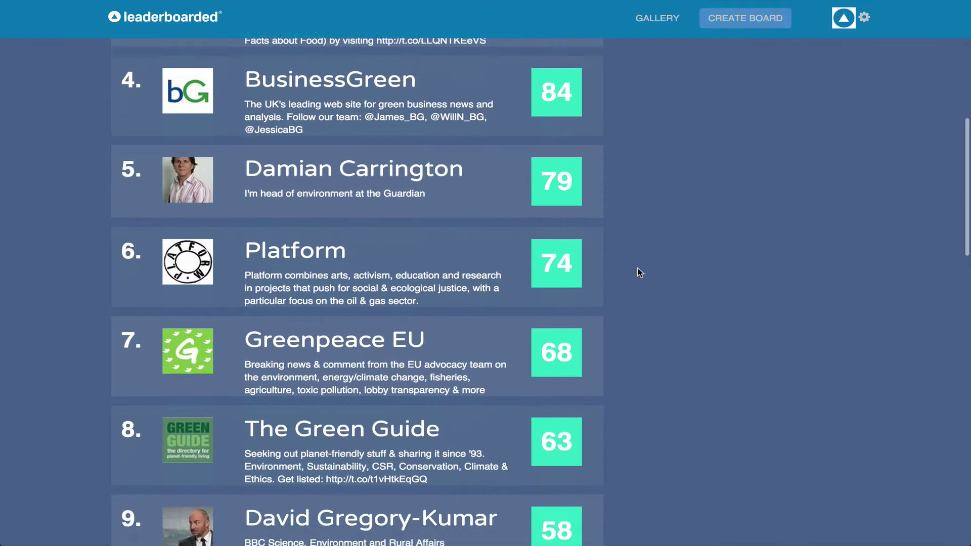
scroll(639, 273, down, 10)
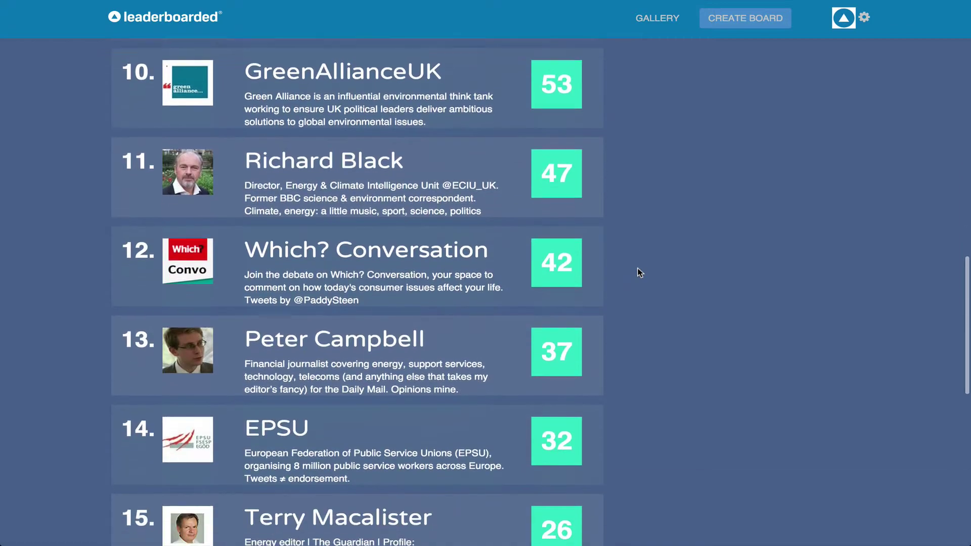
scroll(639, 273, down, 8)
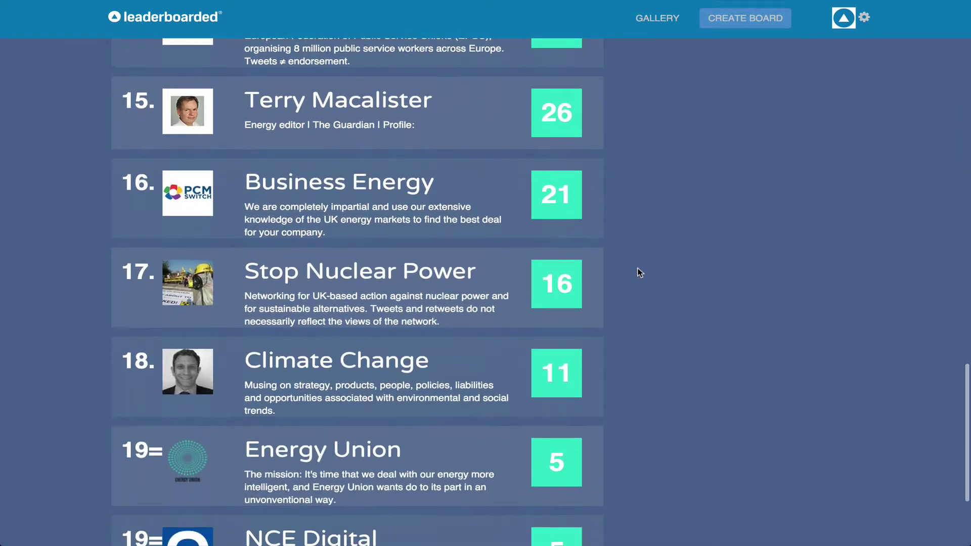
scroll(640, 273, up, 20)
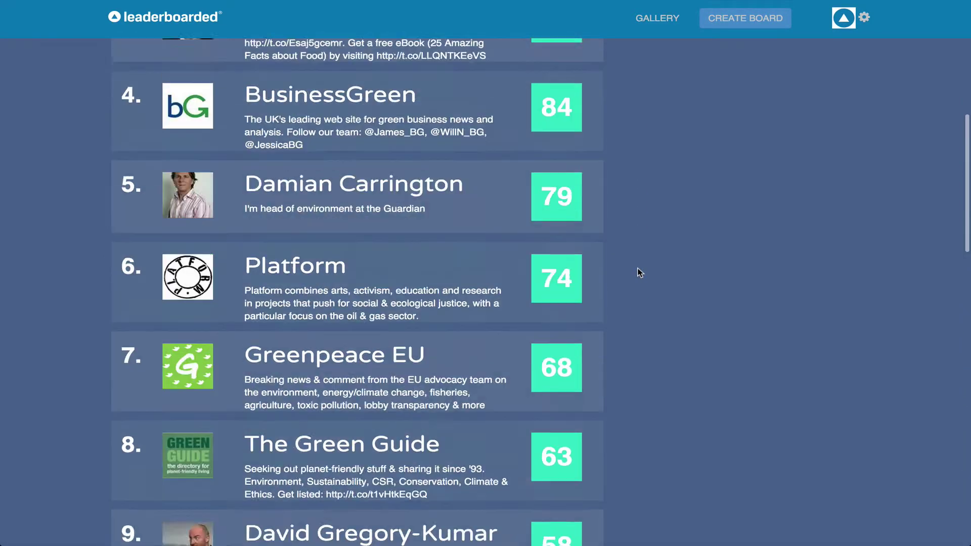
scroll(639, 273, up, 3)
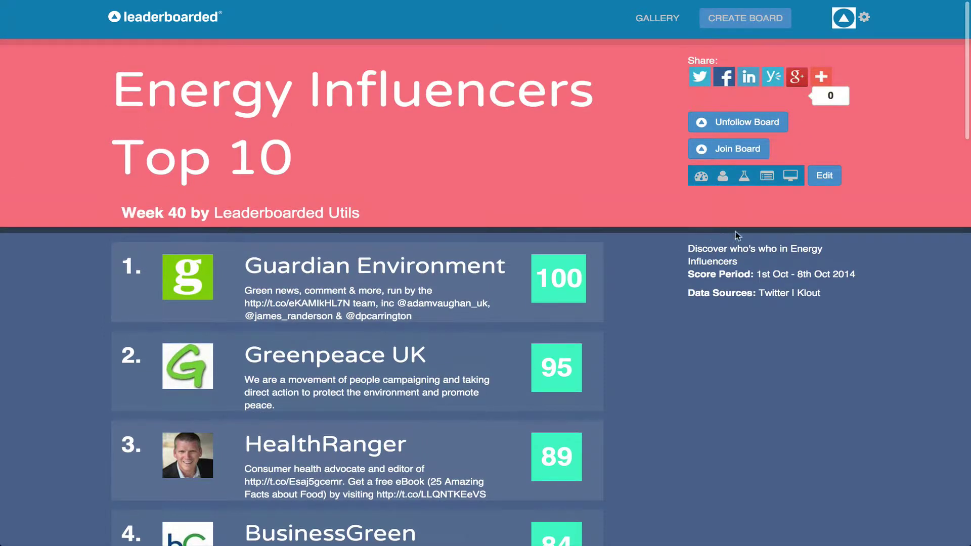
Step: Open the board's Tweet out to Players channel, review the drafted tweets for the top 10, and return to the leaderboard
click(791, 176)
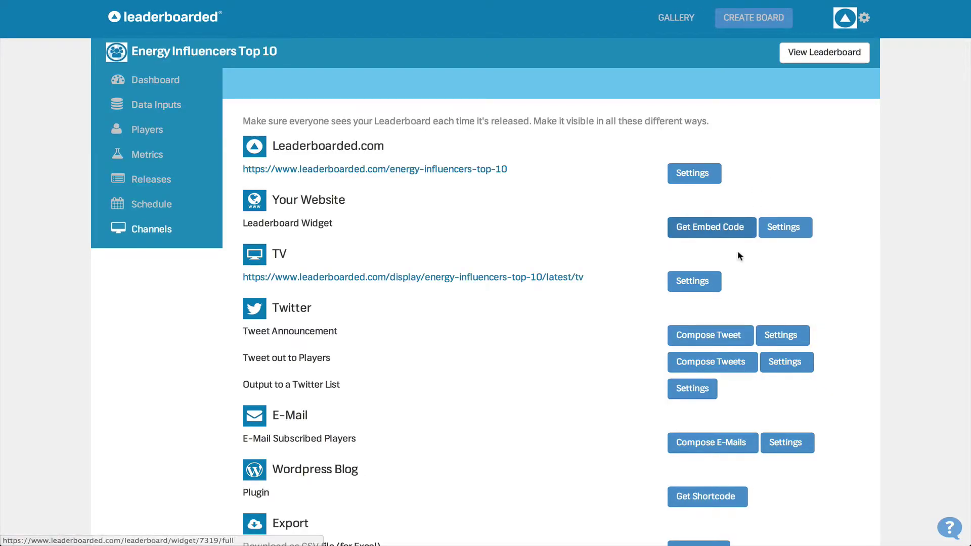
click(706, 364)
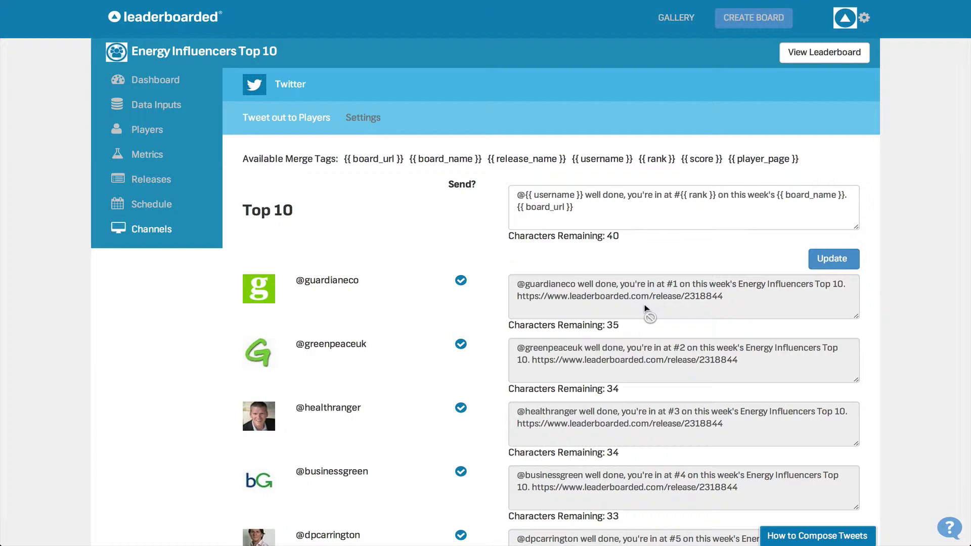
scroll(644, 309, down, 5)
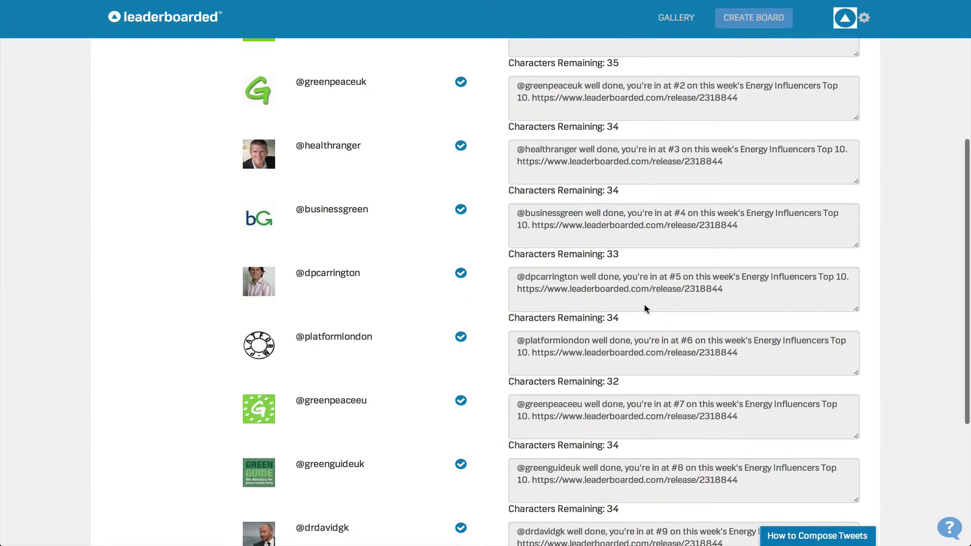
scroll(645, 309, down, 5)
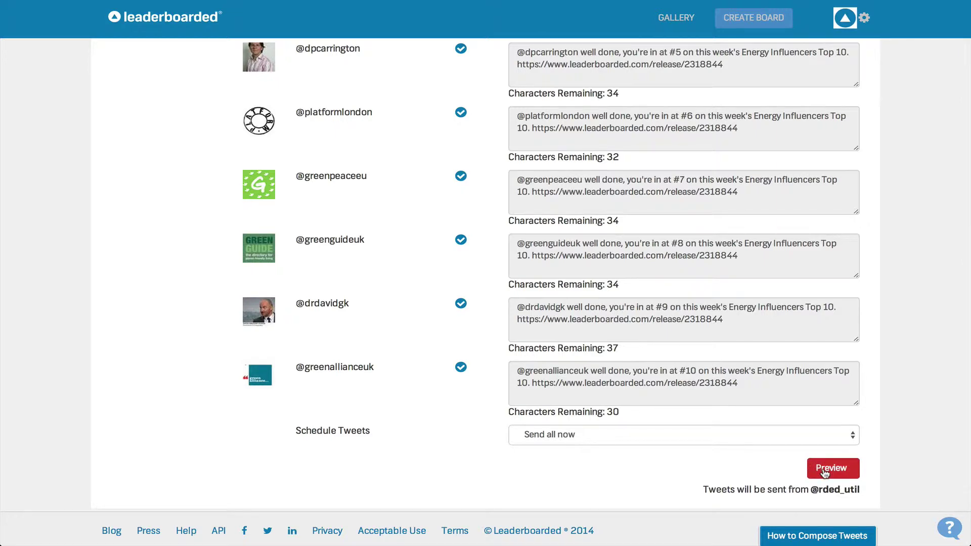
scroll(674, 354, up, 10)
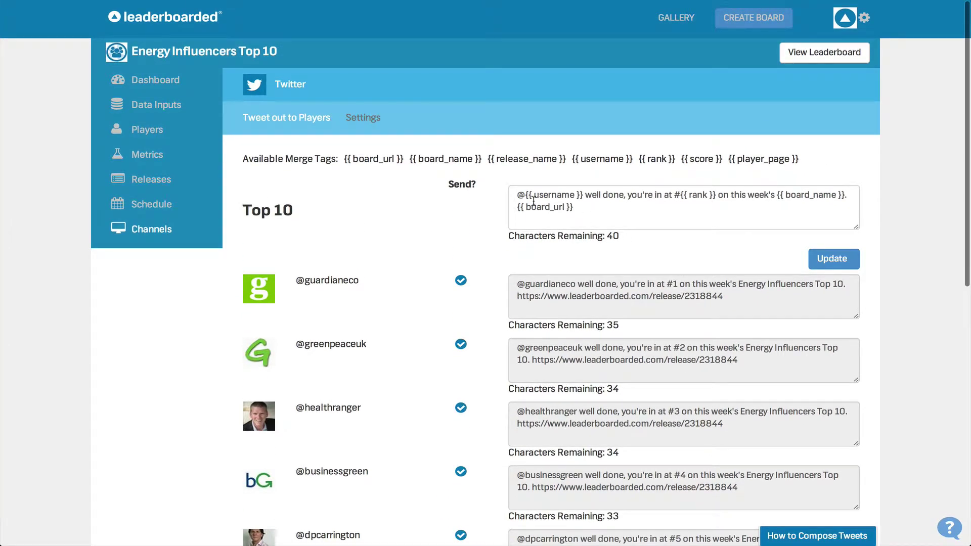
click(815, 53)
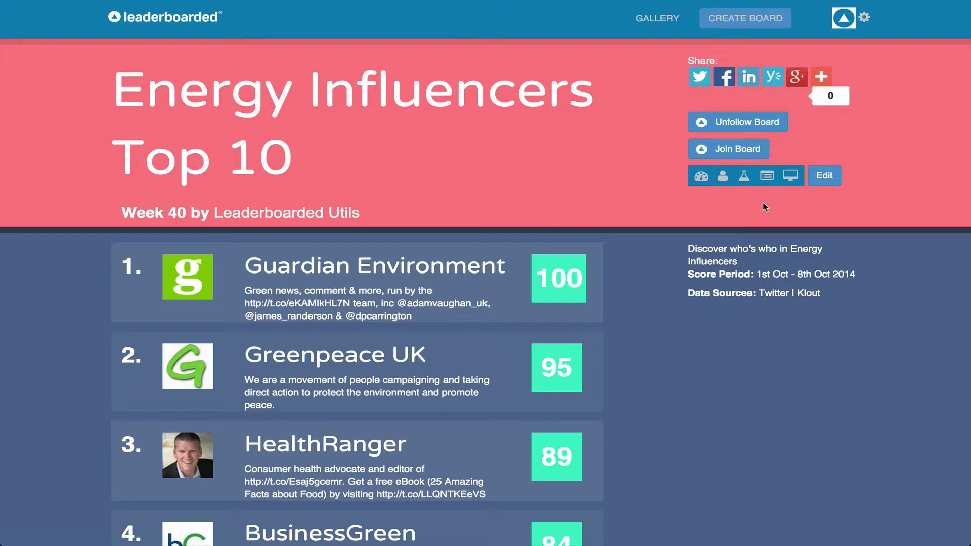
Step: Upload waves-bg.jpg from the Desktop as the board's splash image in its Leaderboarded.com settings, save it, and view the leaderboard
click(791, 178)
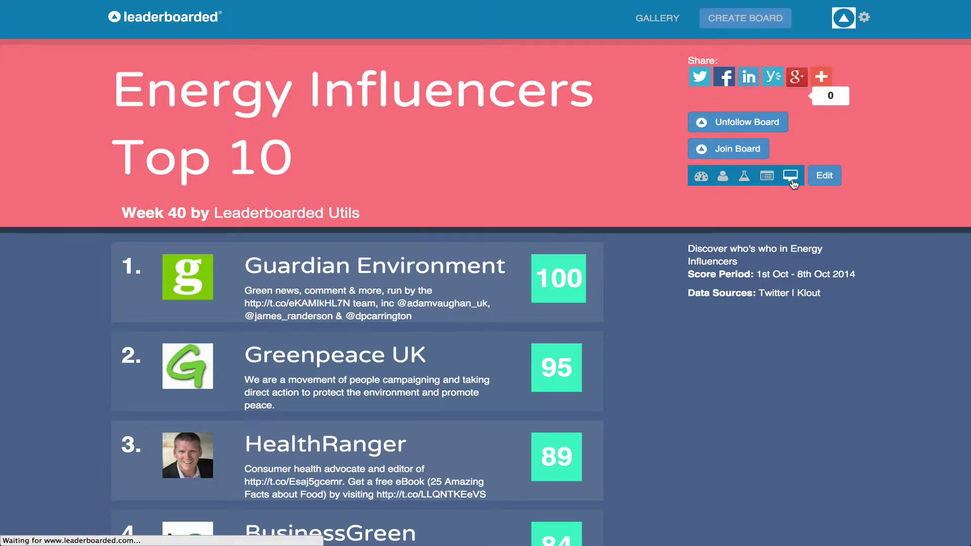
click(692, 174)
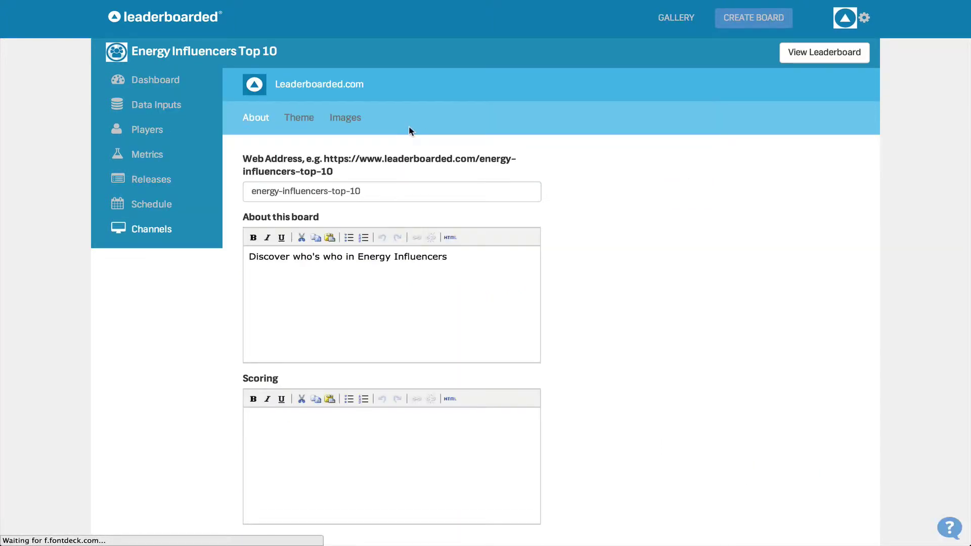
click(353, 123)
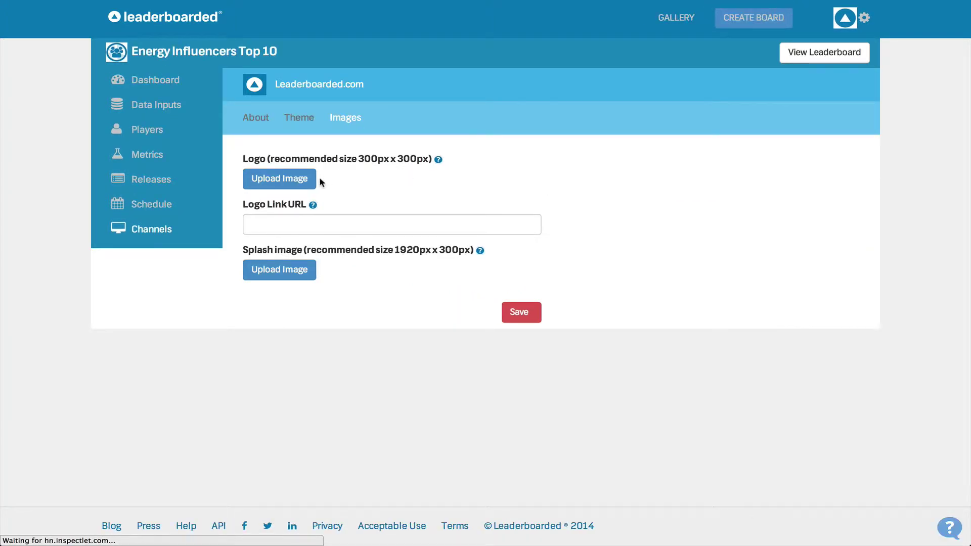
click(281, 270)
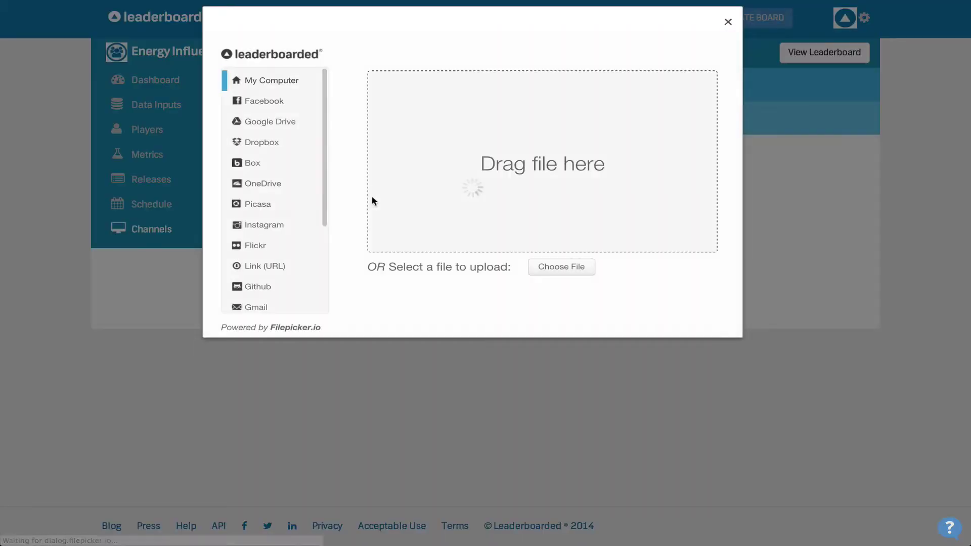
click(550, 268)
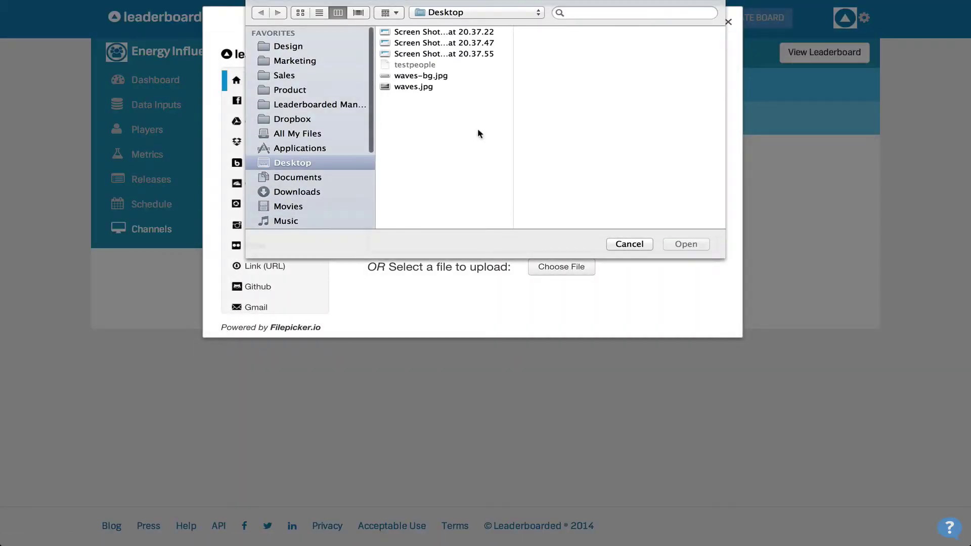
click(421, 76)
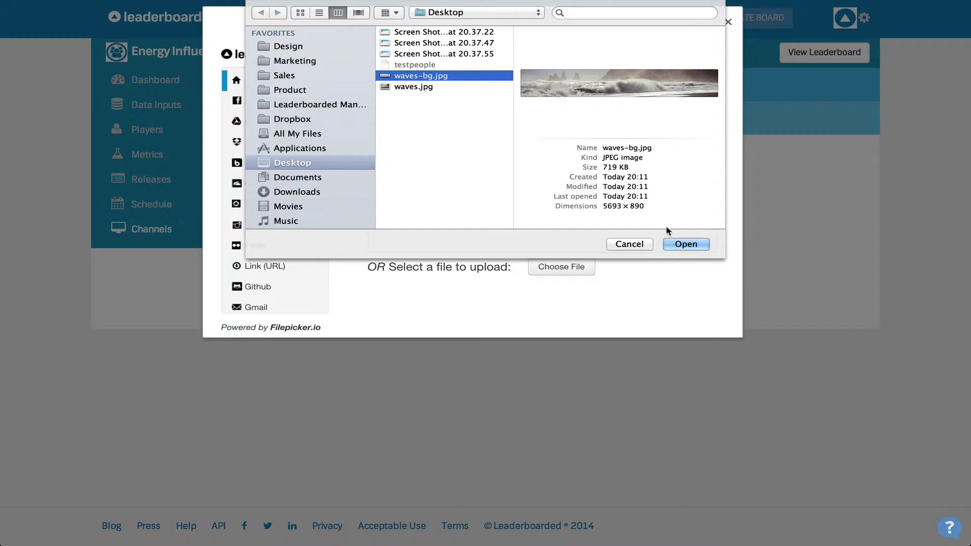
click(682, 244)
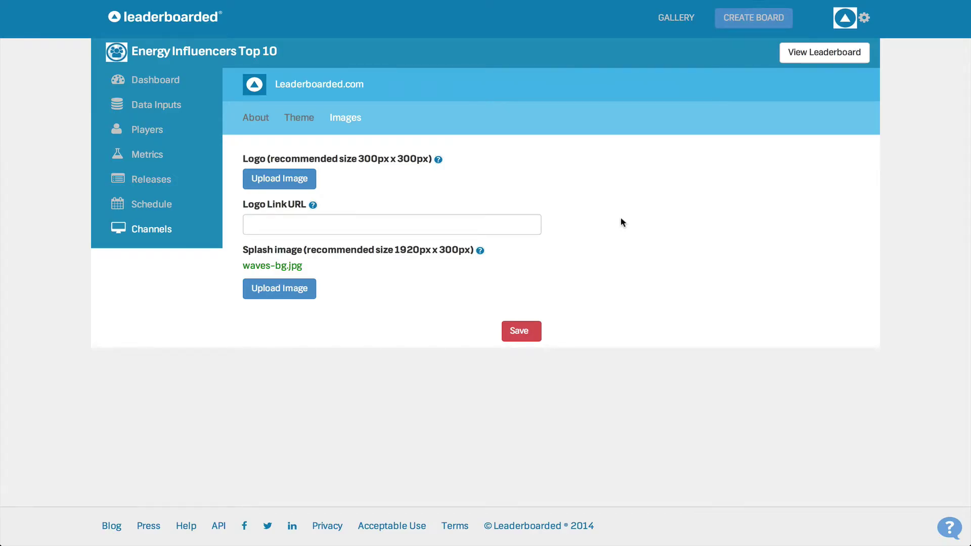
click(532, 333)
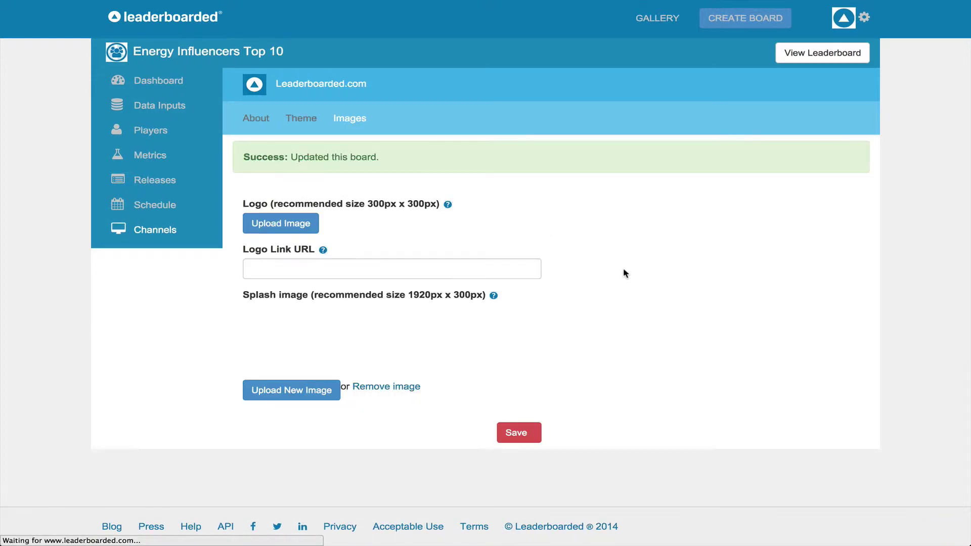
click(823, 52)
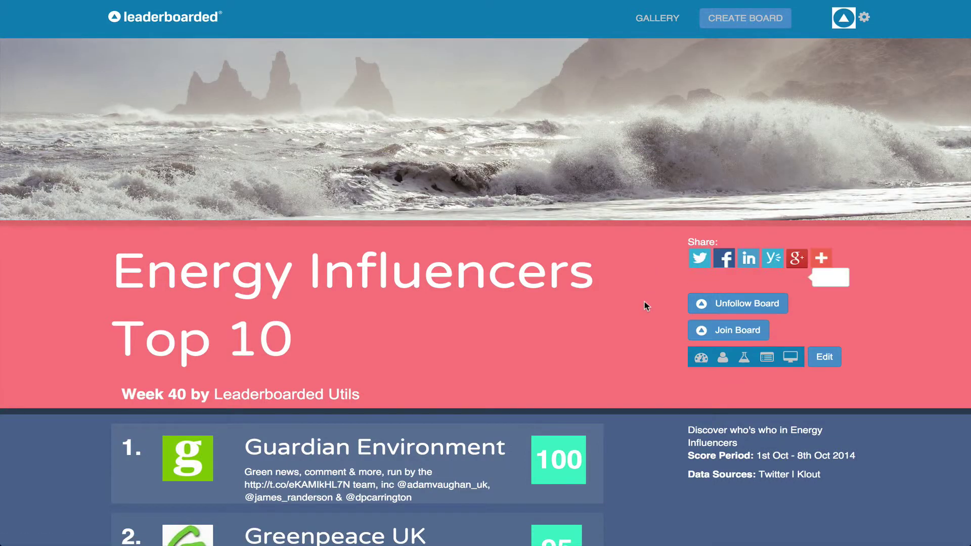
scroll(644, 302, down, 2)
scroll(644, 302, down, 5)
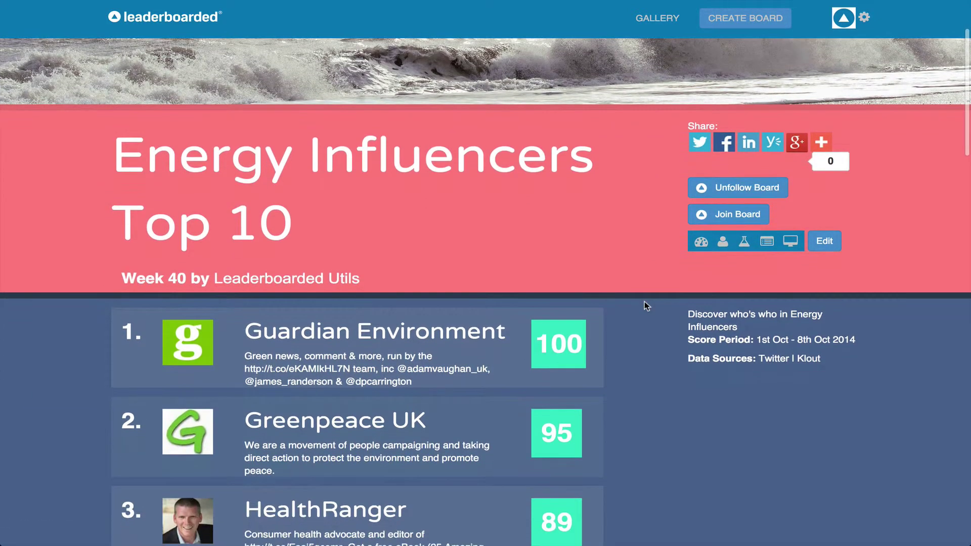
scroll(644, 302, down, 1)
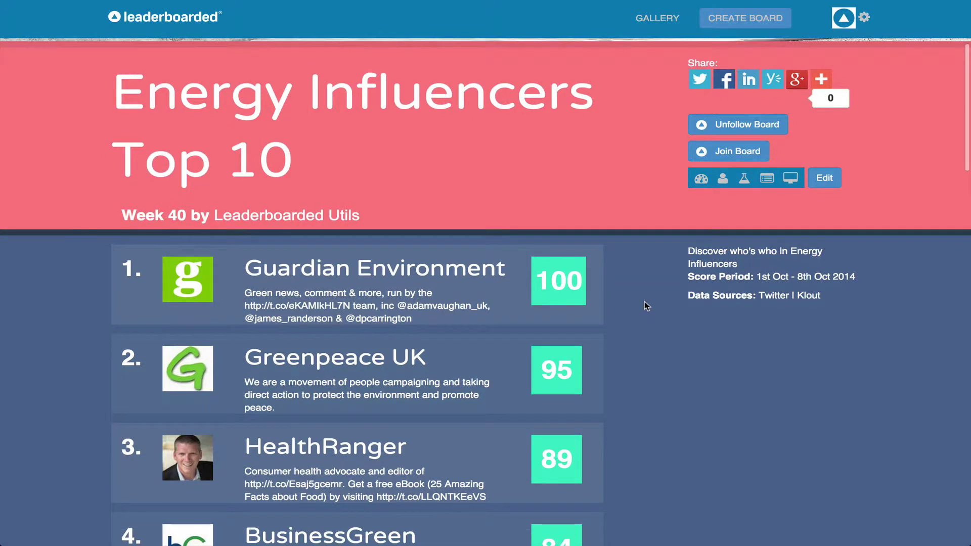
scroll(644, 301, up, 3)
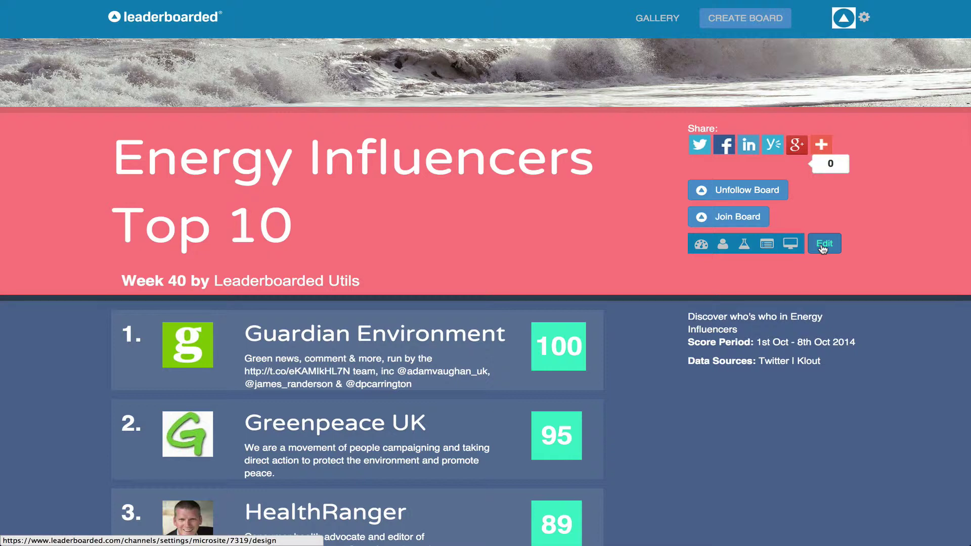
click(824, 246)
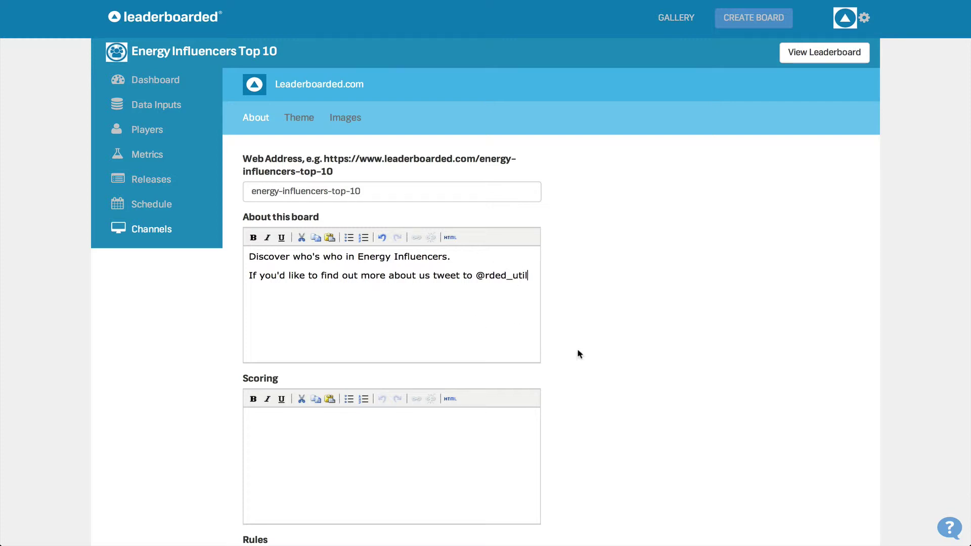
scroll(580, 354, down, 5)
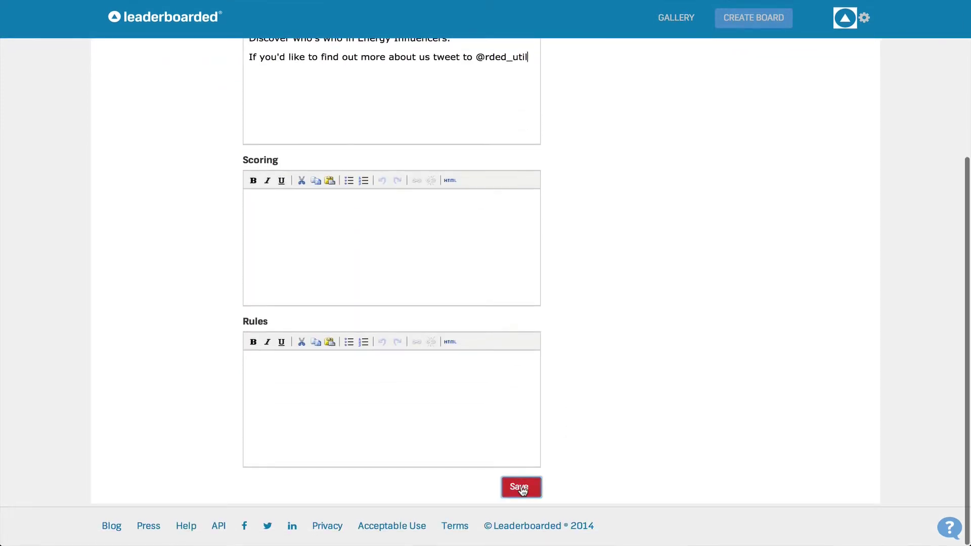
click(521, 488)
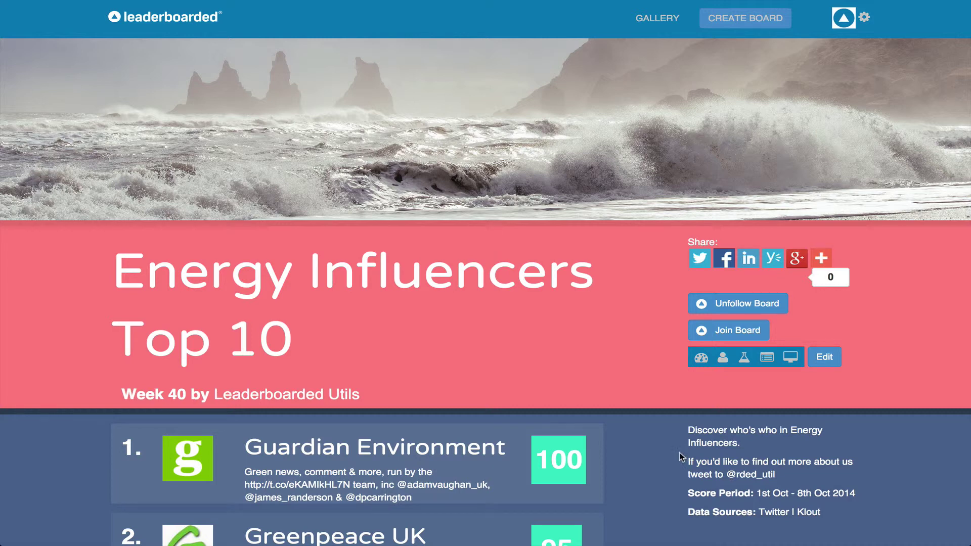
Step: Review the board's included players and the Add New Player form, and open its data input connectors
scroll(678, 453, down, 4)
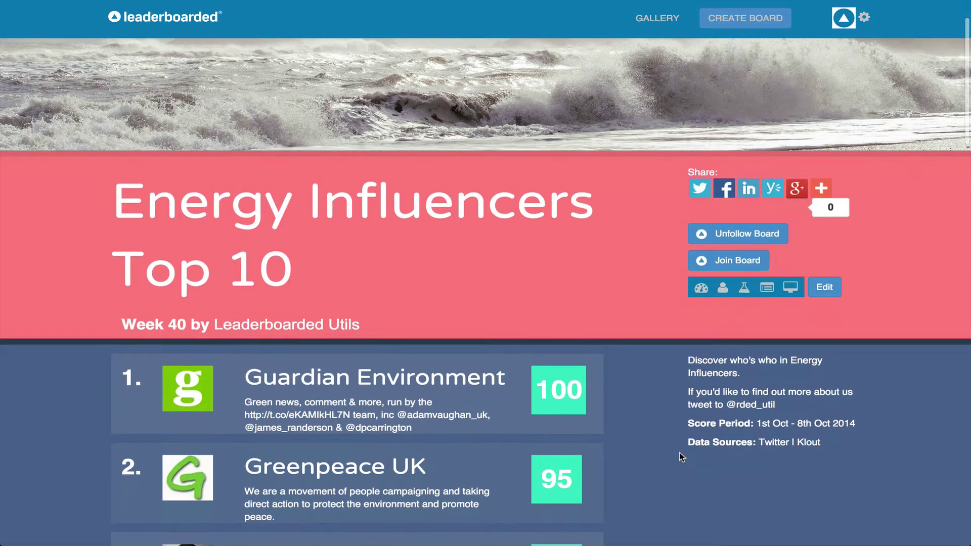
scroll(683, 423, up, 3)
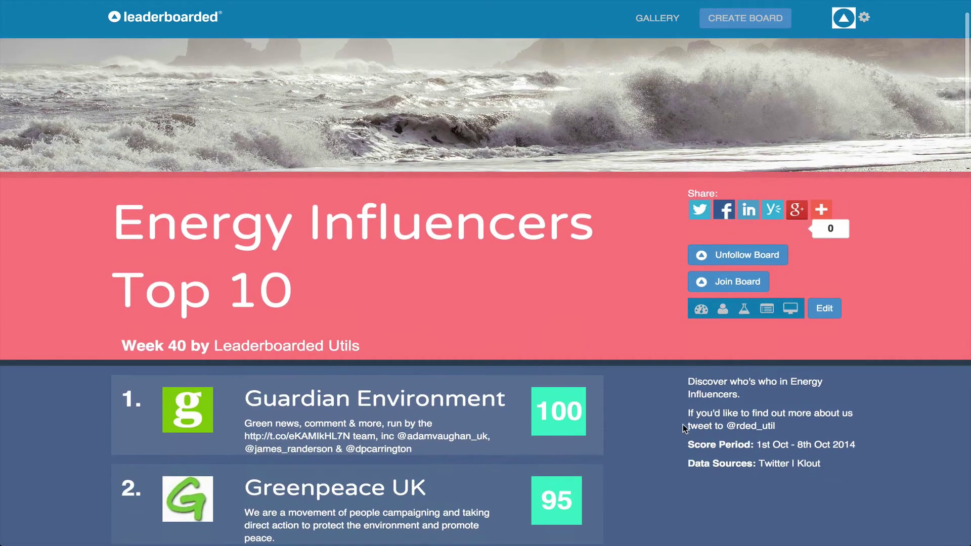
click(723, 308)
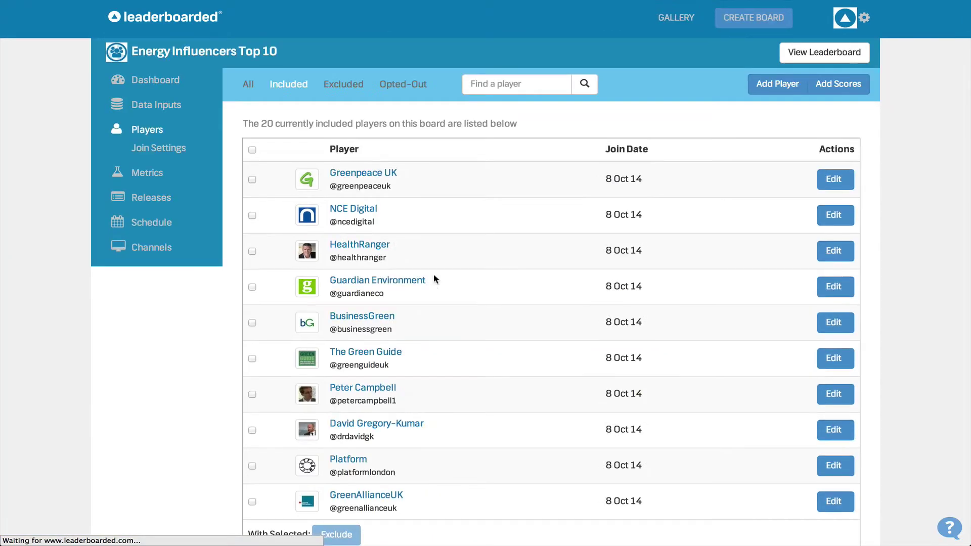
click(775, 85)
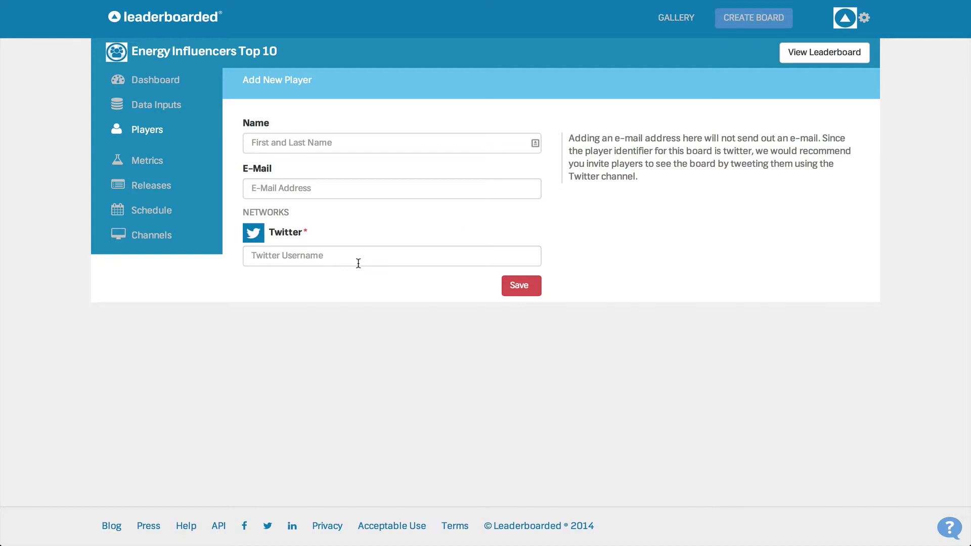
click(358, 263)
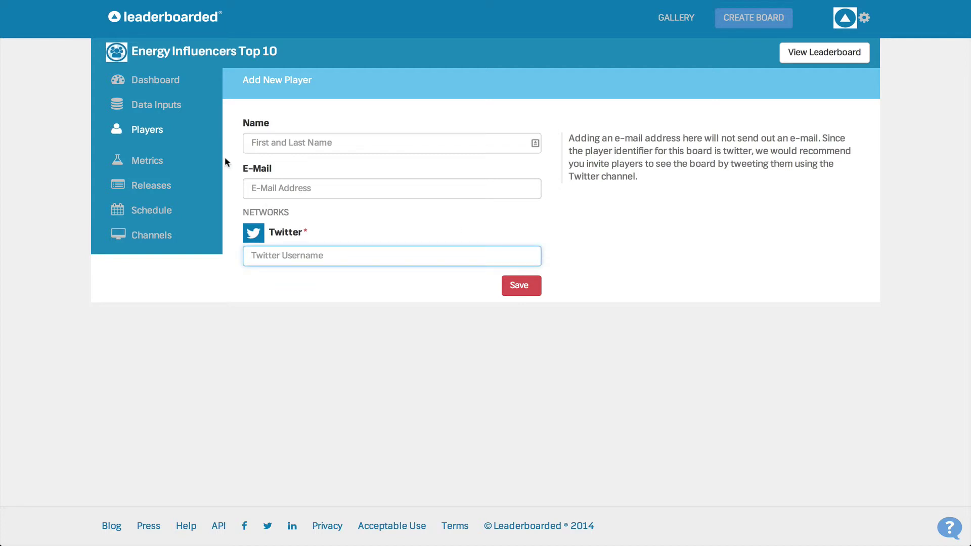
click(168, 106)
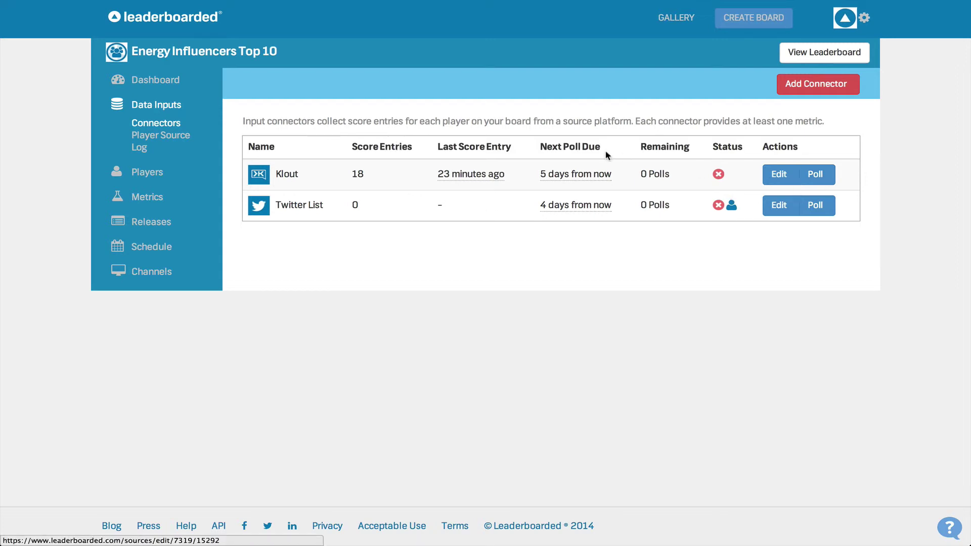
Step: Preview the board's release for the previous week with its ranks and scores, and return to the board's dashboard
click(161, 224)
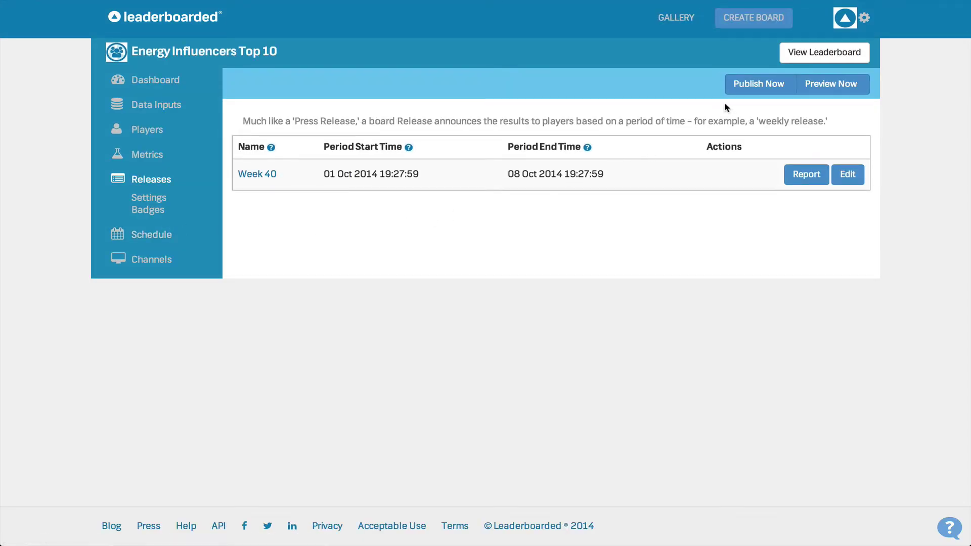
click(828, 86)
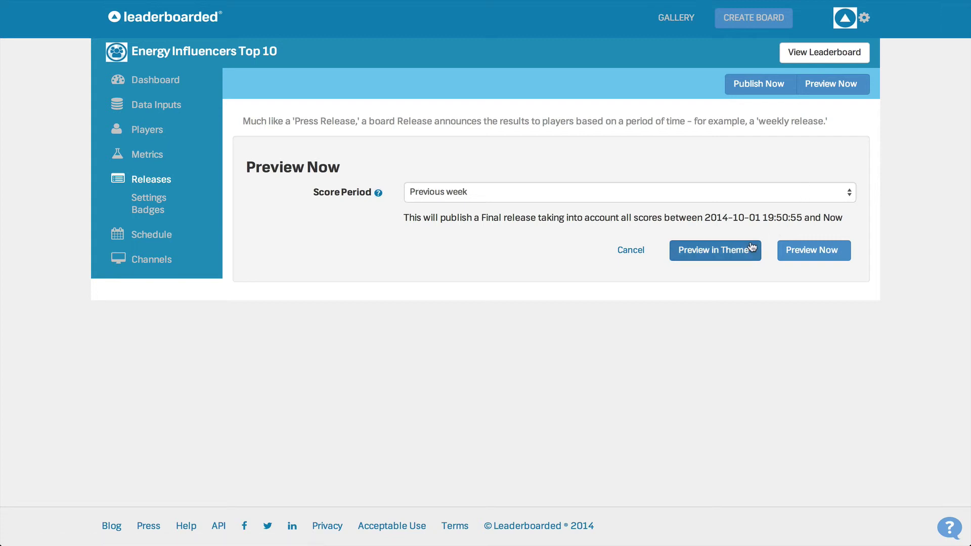
click(797, 253)
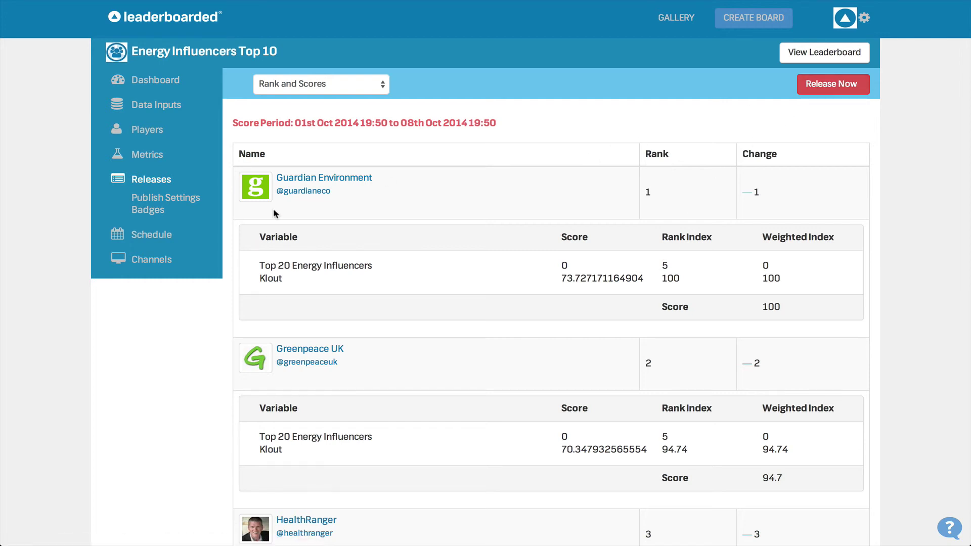
click(154, 80)
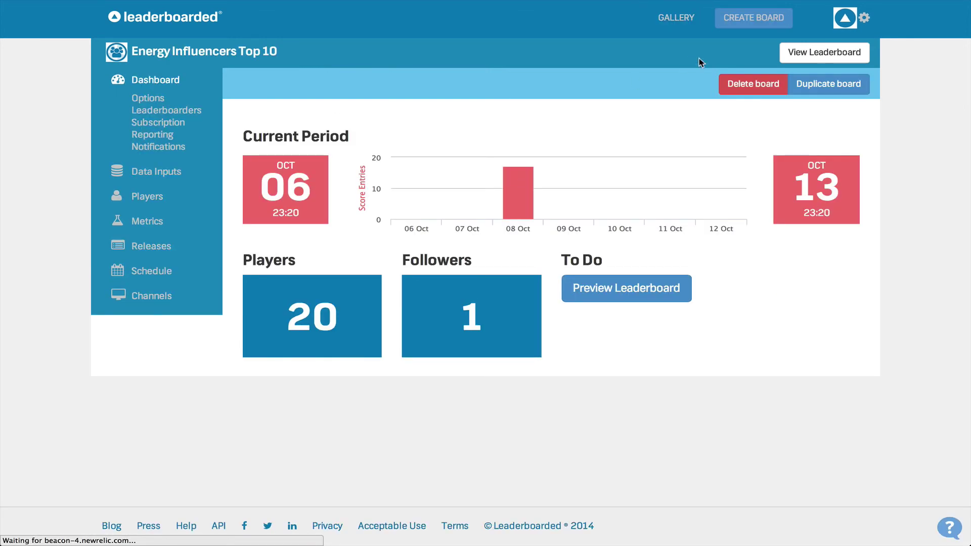